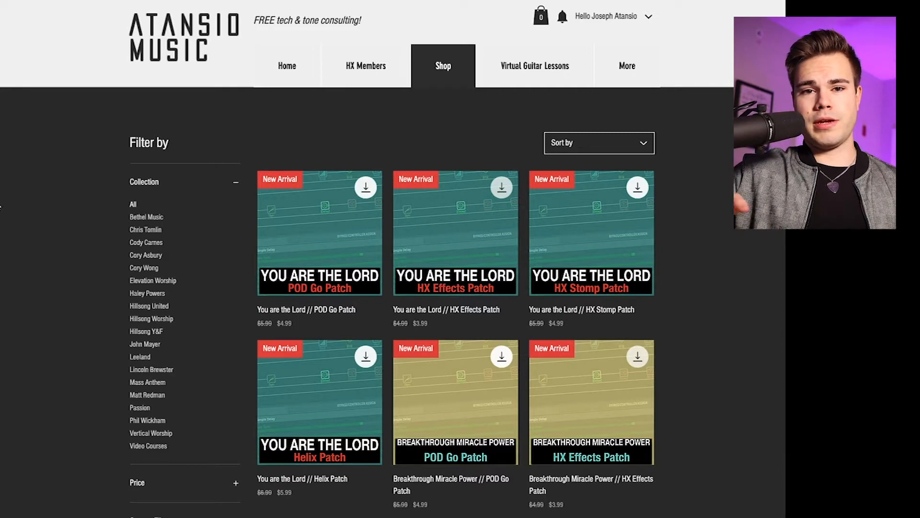
{"action": "scroll", "coordinate": [126, 389], "scroll_direction": "down", "scroll_amount": 1}
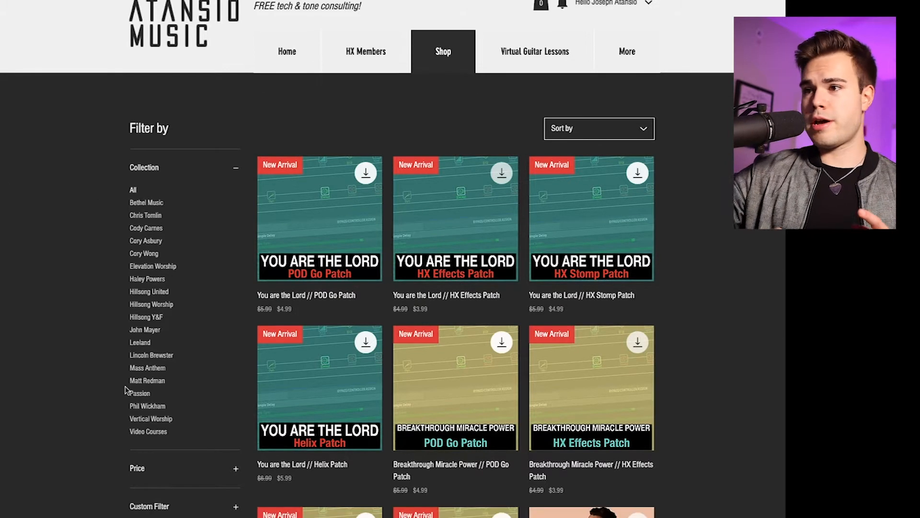
- Filter to John Mayer products and add the Mayer of Toneville Helix Patch to the cart
{"action": "left_click", "coordinate": [145, 329]}
{"action": "scroll", "coordinate": [392, 416], "scroll_direction": "down", "scroll_amount": 1}
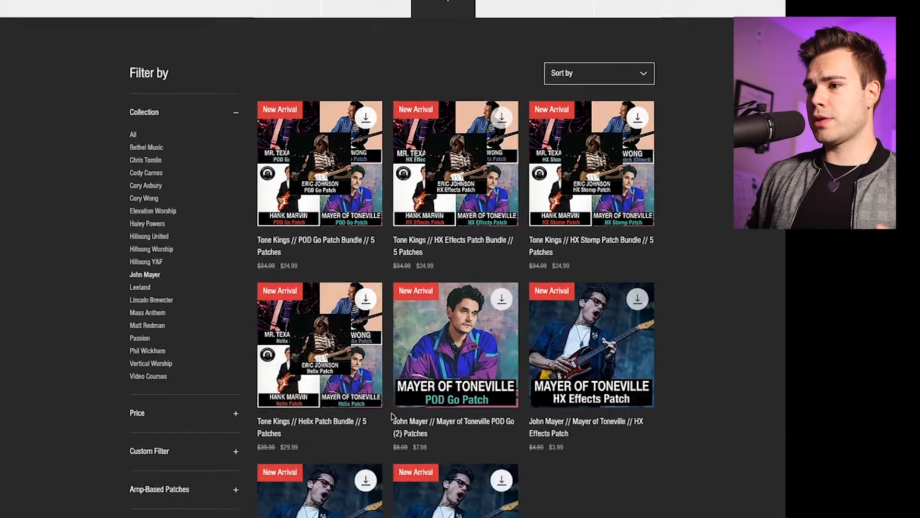
{"action": "scroll", "coordinate": [392, 416], "scroll_direction": "down", "scroll_amount": 3}
{"action": "scroll", "coordinate": [503, 417], "scroll_direction": "down", "scroll_amount": 2}
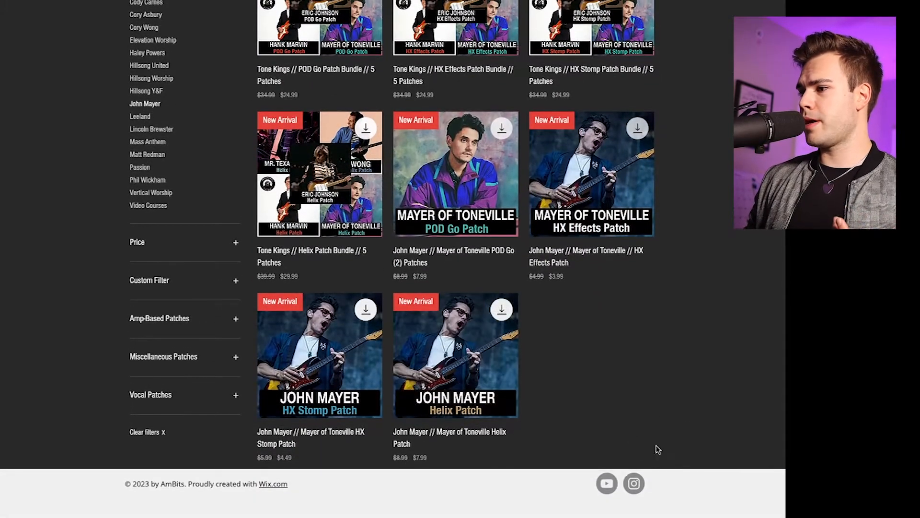
{"action": "left_click", "coordinate": [455, 356]}
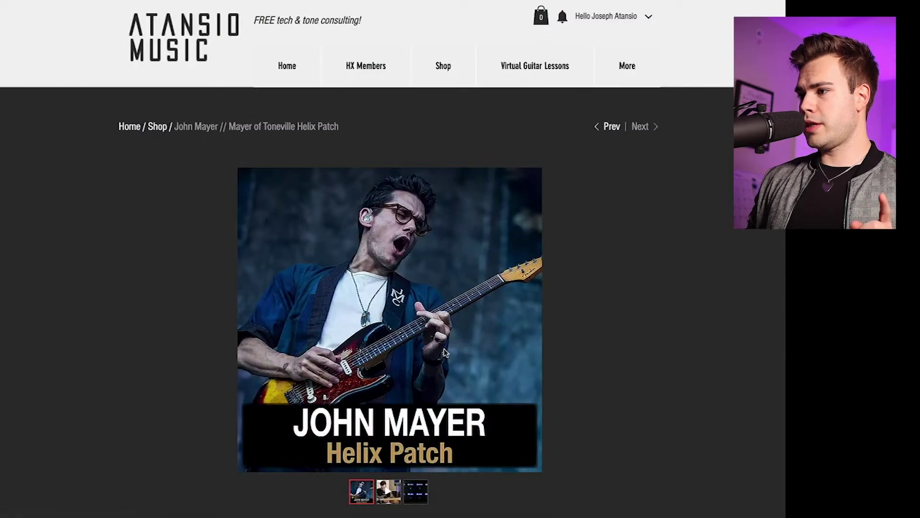
{"action": "scroll", "coordinate": [443, 349], "scroll_direction": "down", "scroll_amount": 5}
{"action": "scroll", "coordinate": [444, 349], "scroll_direction": "down", "scroll_amount": 4}
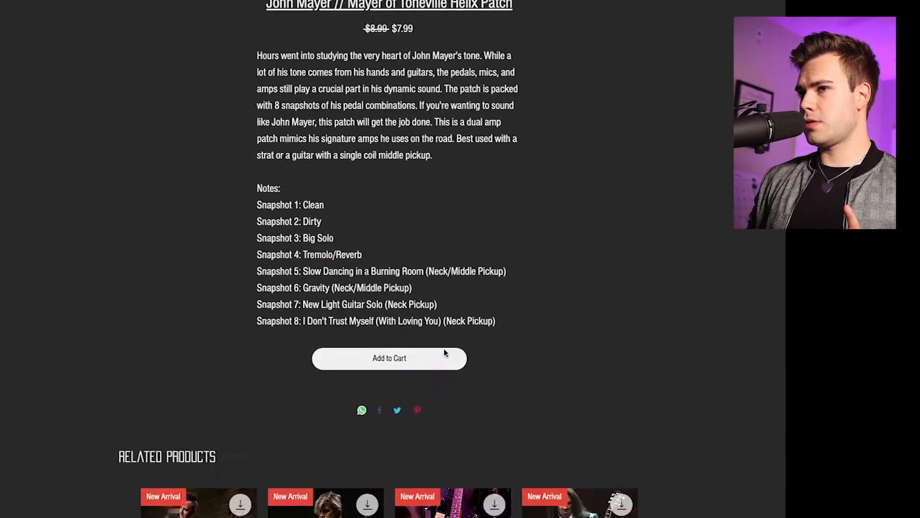
{"action": "left_click", "coordinate": [402, 303]}
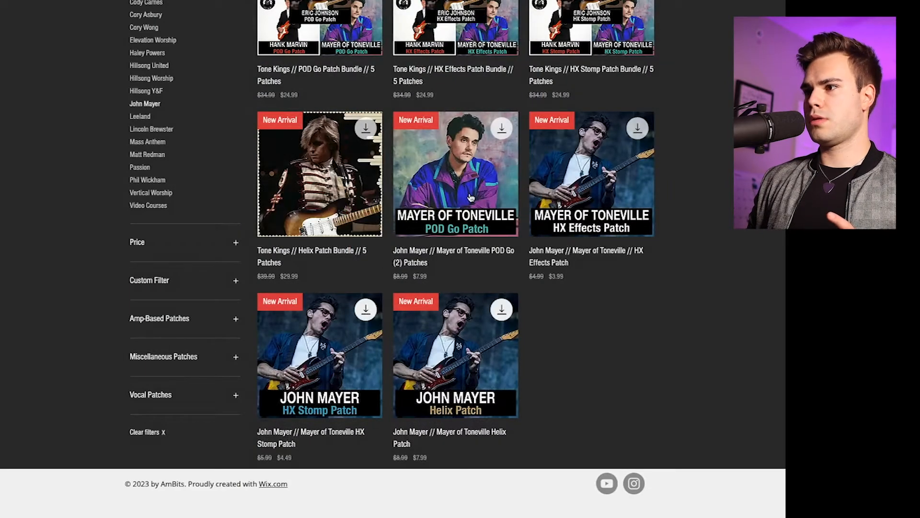
- Add the Mayer of Toneville POD Go (2) Patches to the cart
{"action": "left_click", "coordinate": [469, 196]}
{"action": "scroll", "coordinate": [433, 356], "scroll_direction": "down", "scroll_amount": 8}
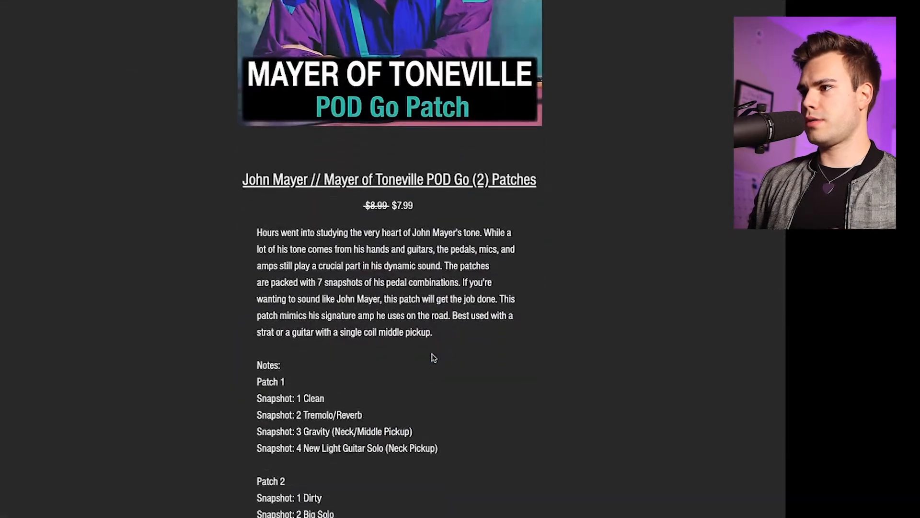
{"action": "scroll", "coordinate": [433, 357], "scroll_direction": "down", "scroll_amount": 2}
{"action": "left_click", "coordinate": [389, 365]}
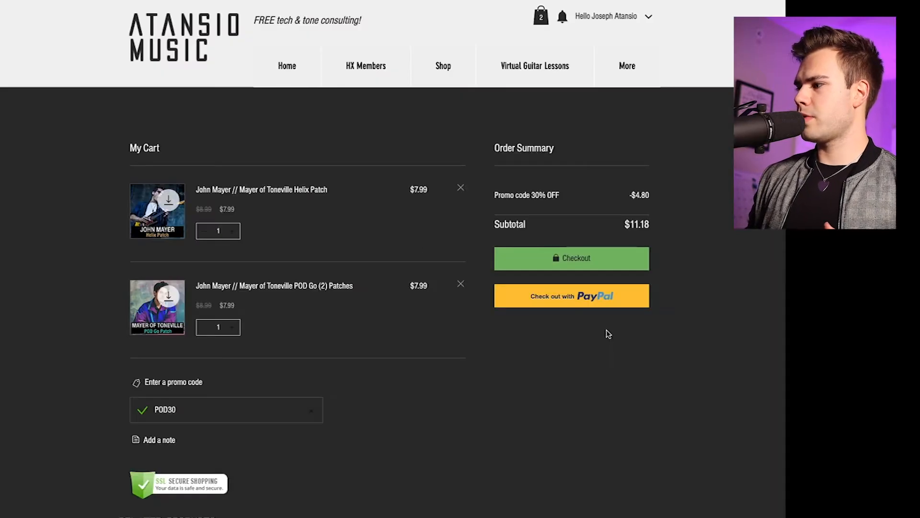
{"action": "scroll", "coordinate": [589, 331], "scroll_direction": "down", "scroll_amount": 1}
- Swap the POD30 code for promo code Free so the cart totals $0.00, then start checkout
{"action": "left_click", "coordinate": [313, 372]}
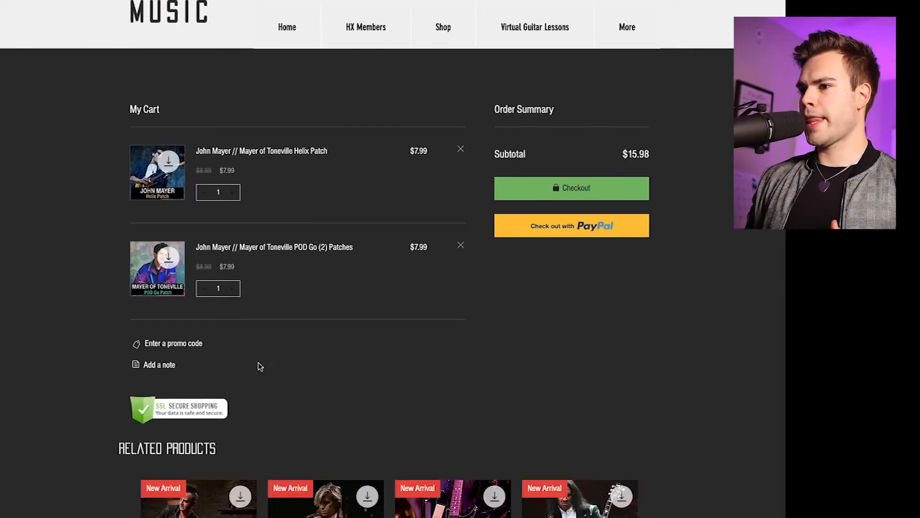
{"action": "left_click", "coordinate": [173, 344]}
{"action": "left_click", "coordinate": [203, 369]}
{"action": "type", "text": "Free"}
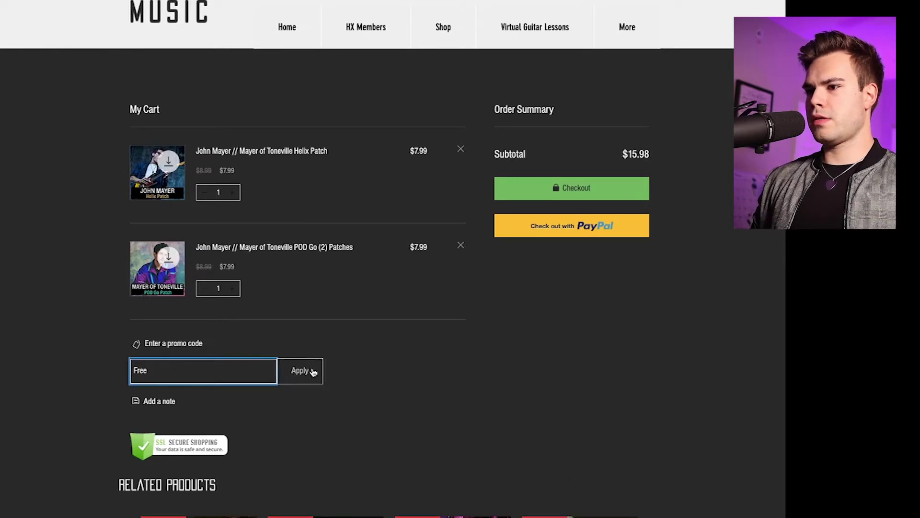
{"action": "left_click", "coordinate": [300, 370]}
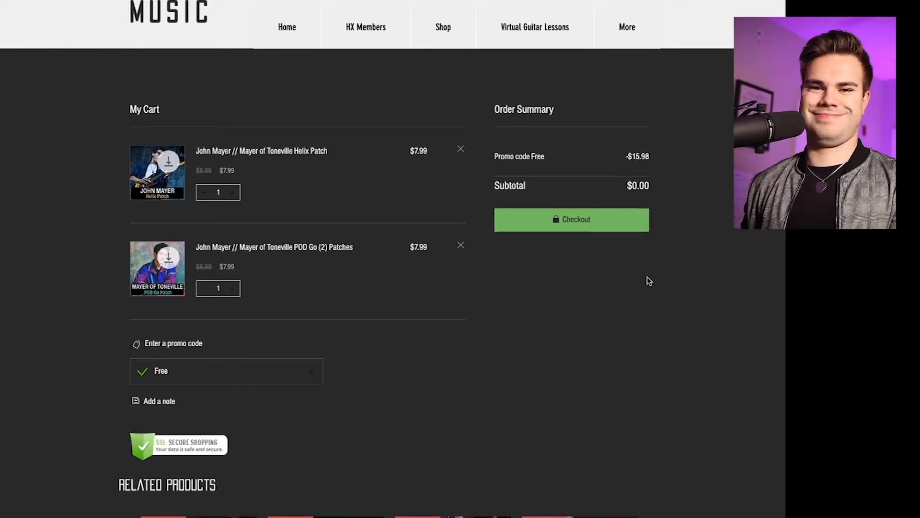
{"action": "left_click", "coordinate": [571, 220]}
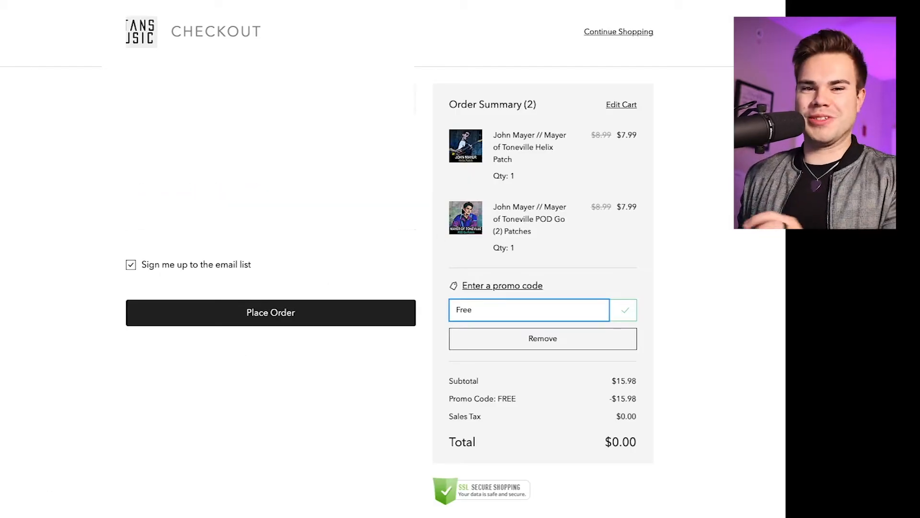
- Place the $0.00 order and download the Helix patch and the POD Go patches
{"action": "left_click", "coordinate": [271, 341]}
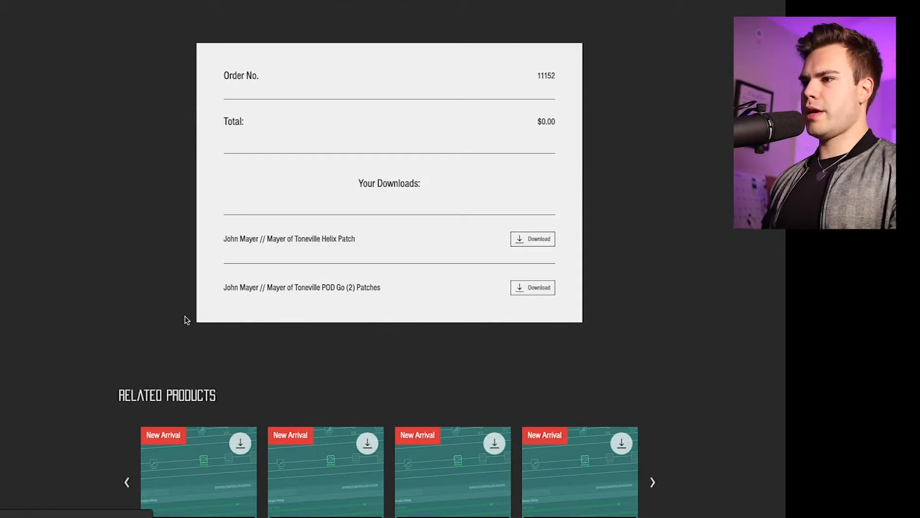
{"action": "left_click", "coordinate": [536, 245]}
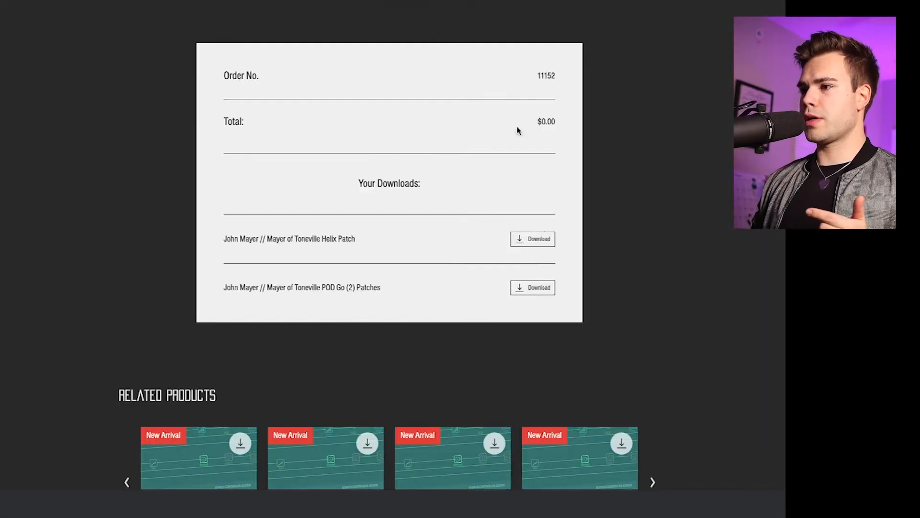
{"action": "left_click", "coordinate": [530, 287]}
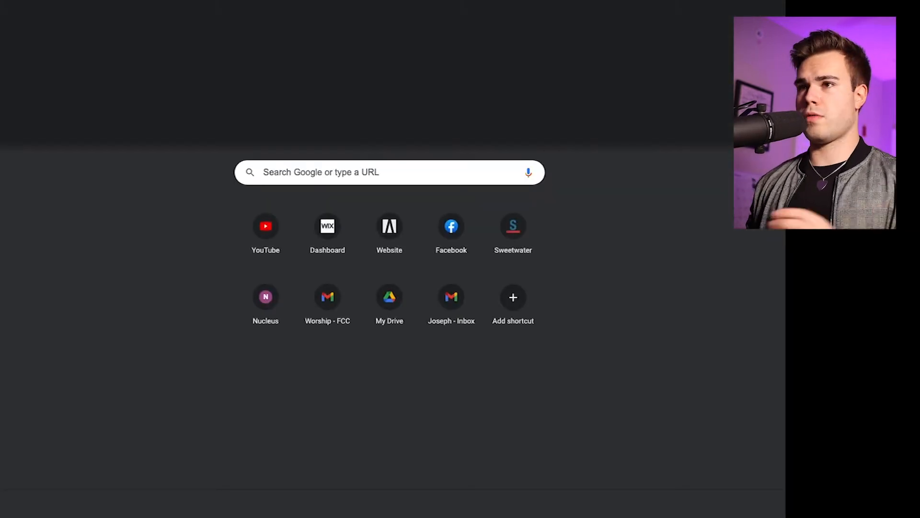
{"action": "type", "text": "face"}
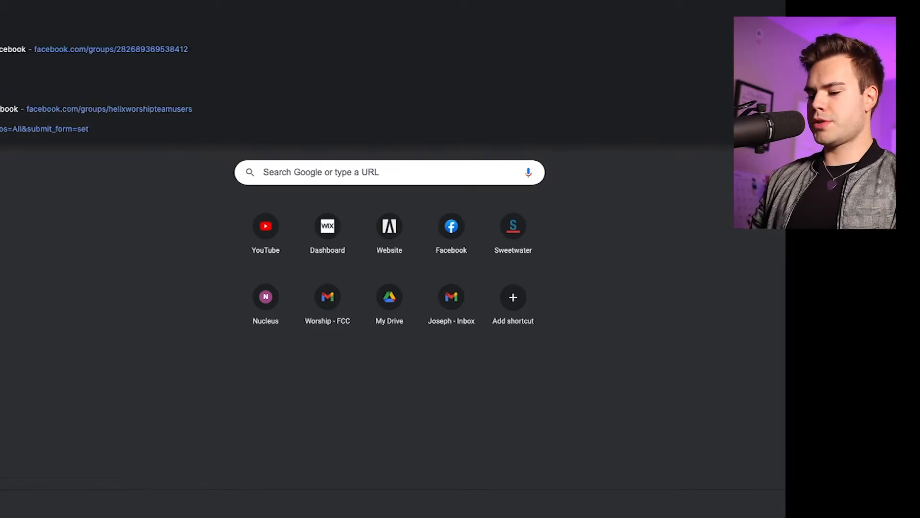
{"action": "type", "text": "book"}
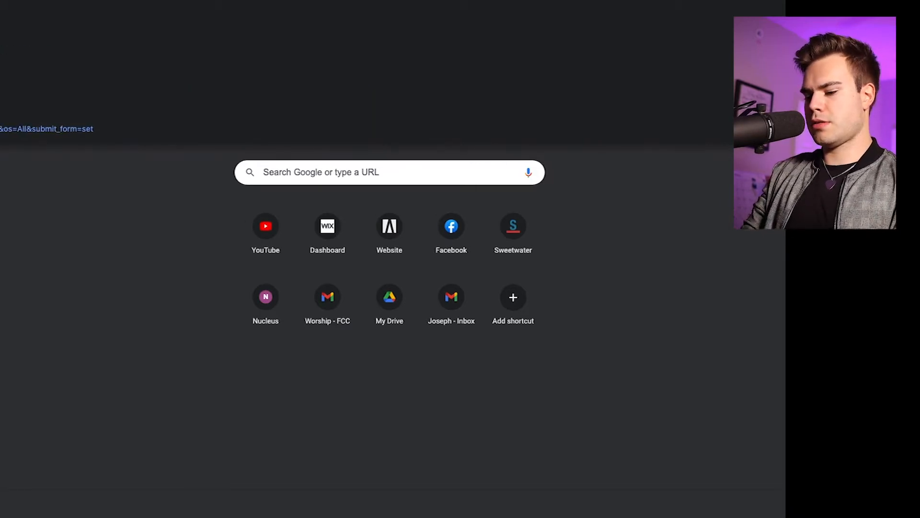
- Run a Google search for Helix/HX firmware and HX Edit from a new tab
{"action": "key", "text": "Return"}
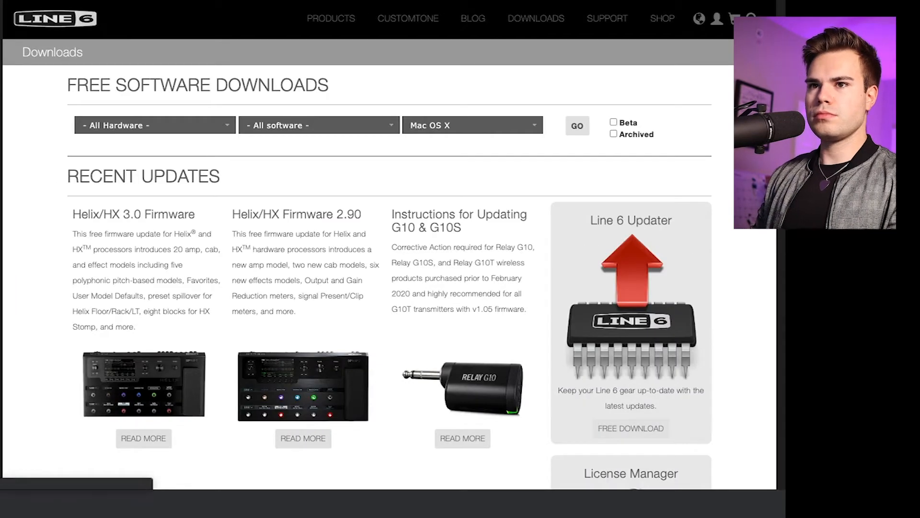
{"action": "scroll", "coordinate": [388, 288], "scroll_direction": "down", "scroll_amount": 3}
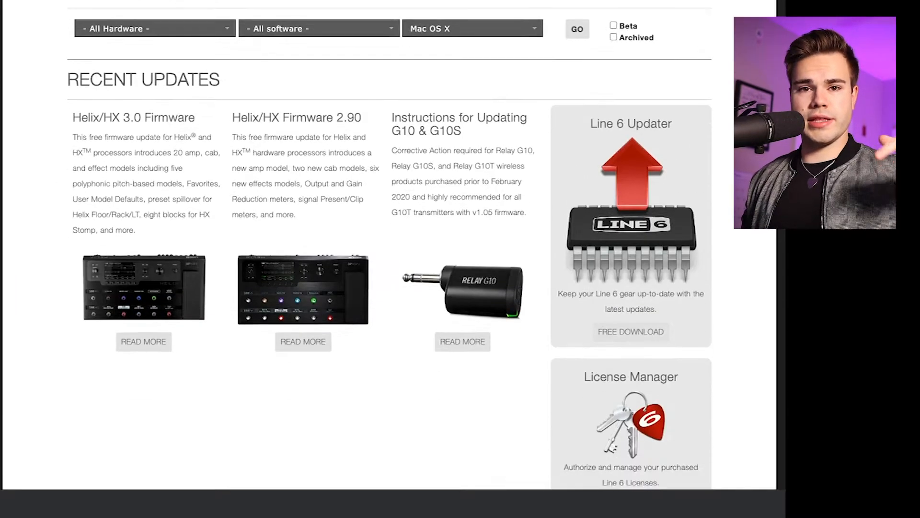
{"action": "scroll", "coordinate": [389, 287], "scroll_direction": "up", "scroll_amount": 3}
- Keep Mac OS X as the operating system and choose HX Edit as the software to find
{"action": "left_click", "coordinate": [471, 125]}
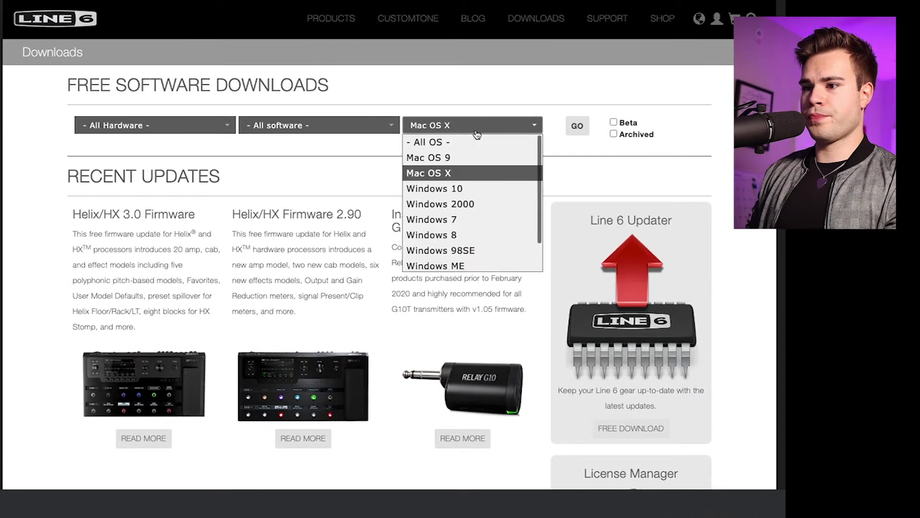
{"action": "left_click", "coordinate": [456, 176]}
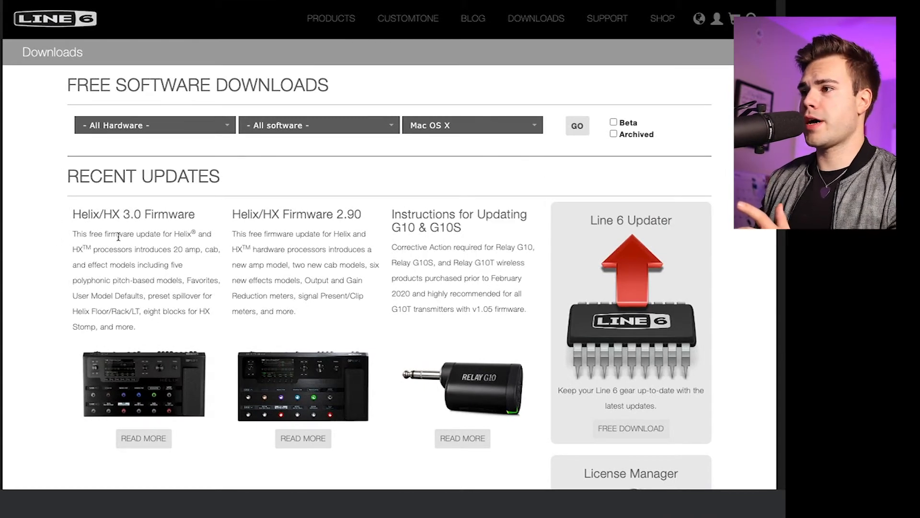
{"action": "scroll", "coordinate": [123, 243], "scroll_direction": "down", "scroll_amount": 1}
{"action": "left_click", "coordinate": [155, 102]}
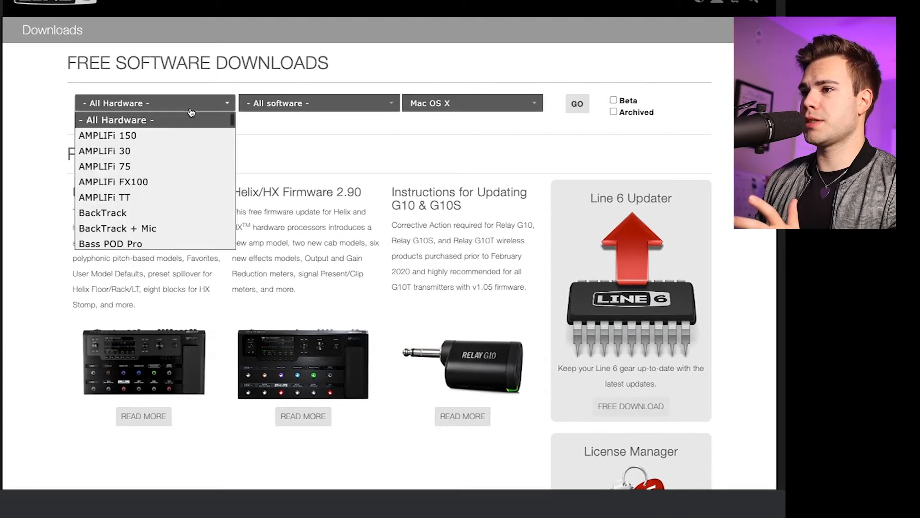
{"action": "scroll", "coordinate": [155, 201], "scroll_direction": "down", "scroll_amount": 1}
{"action": "scroll", "coordinate": [174, 213], "scroll_direction": "up", "scroll_amount": 1}
{"action": "left_click", "coordinate": [316, 103]}
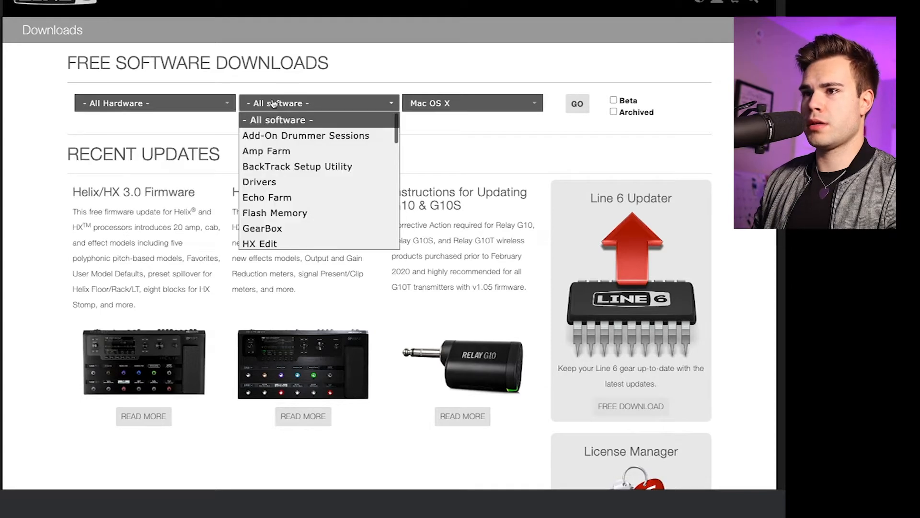
{"action": "scroll", "coordinate": [300, 188], "scroll_direction": "down", "scroll_amount": 1}
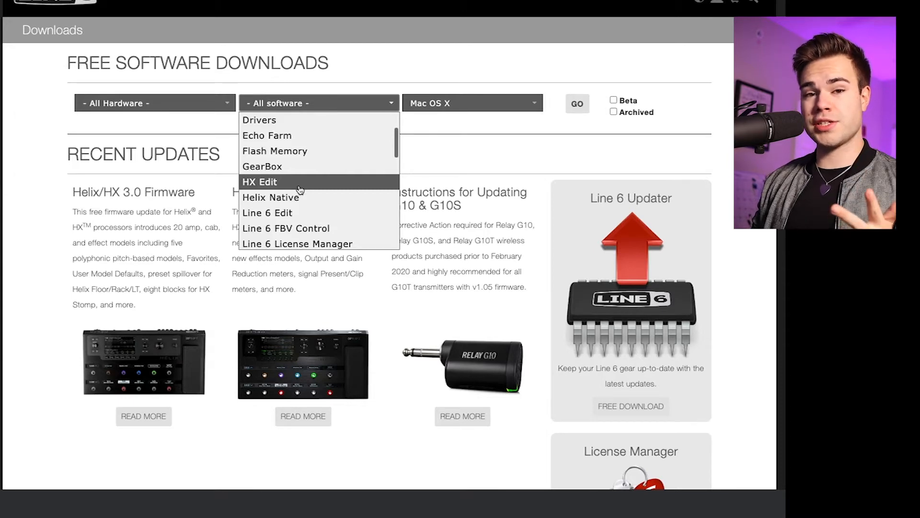
{"action": "left_click", "coordinate": [300, 186]}
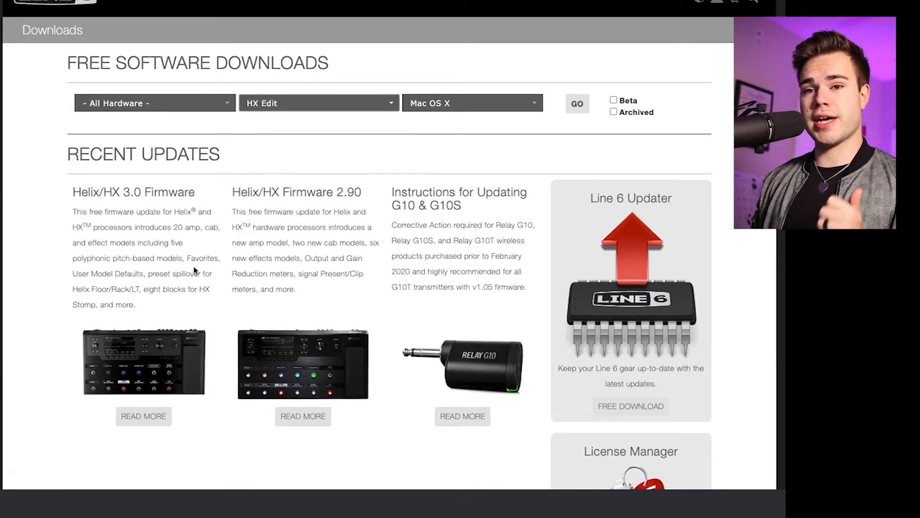
{"action": "scroll", "coordinate": [191, 272], "scroll_direction": "down", "scroll_amount": 1}
- Reopen and close the software list, leaving HX Edit selected for the search
{"action": "left_click", "coordinate": [318, 84]}
{"action": "scroll", "coordinate": [291, 187], "scroll_direction": "down", "scroll_amount": 3}
{"action": "scroll", "coordinate": [292, 199], "scroll_direction": "down", "scroll_amount": 2}
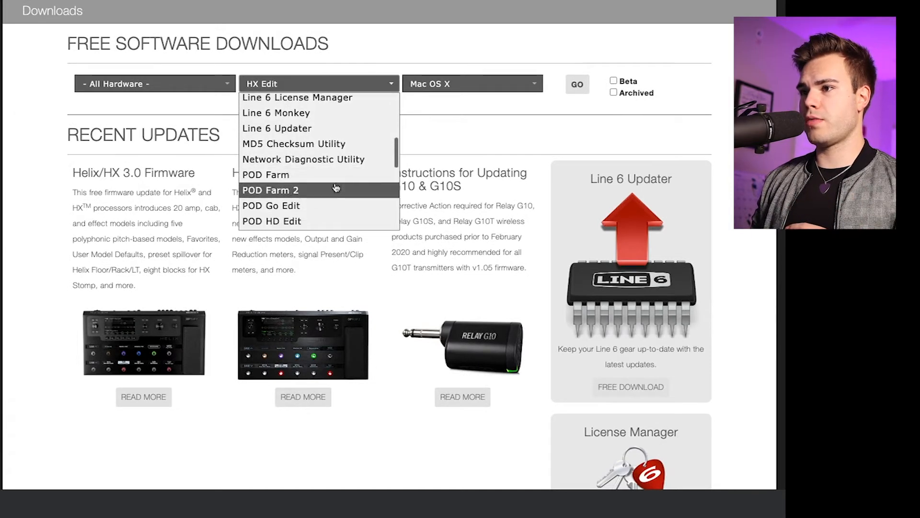
{"action": "scroll", "coordinate": [345, 190], "scroll_direction": "down", "scroll_amount": 2}
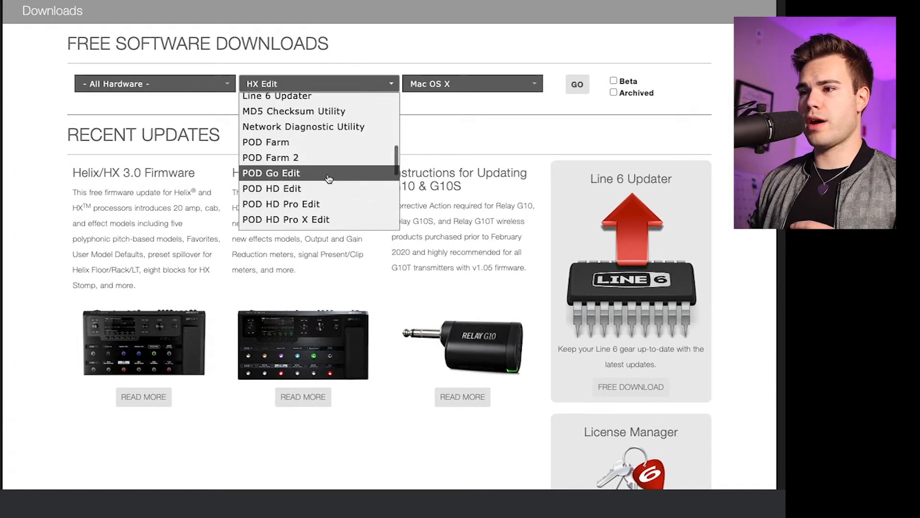
{"action": "left_click", "coordinate": [476, 155]}
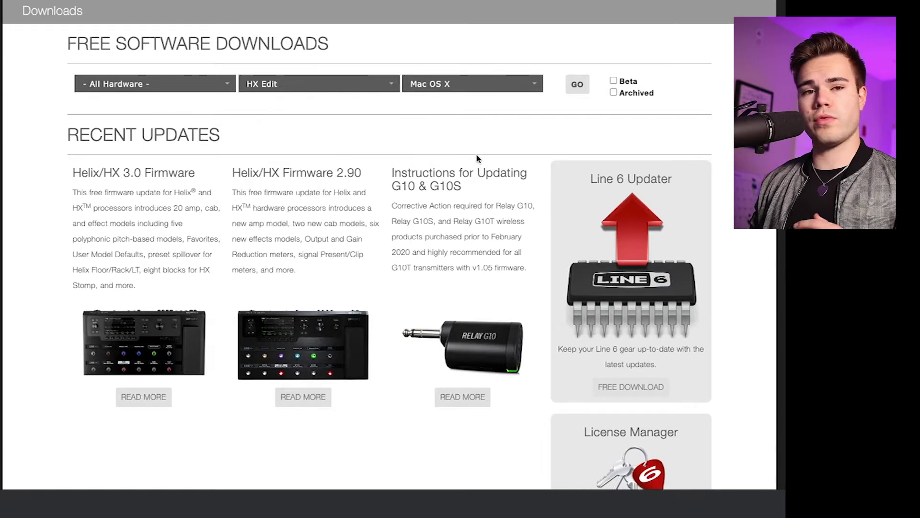
{"action": "left_click", "coordinate": [318, 84]}
{"action": "left_click", "coordinate": [325, 137]}
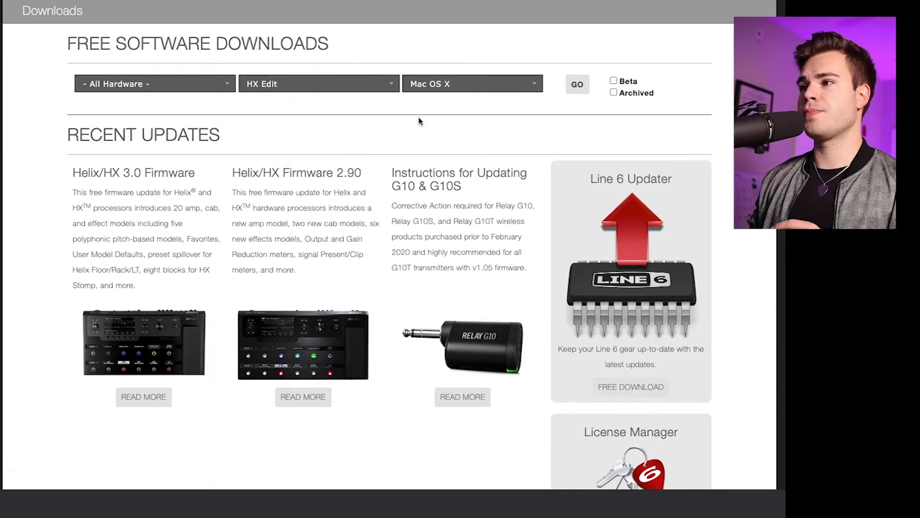
{"action": "left_click", "coordinate": [578, 88]}
{"action": "scroll", "coordinate": [488, 268], "scroll_direction": "down", "scroll_amount": 2}
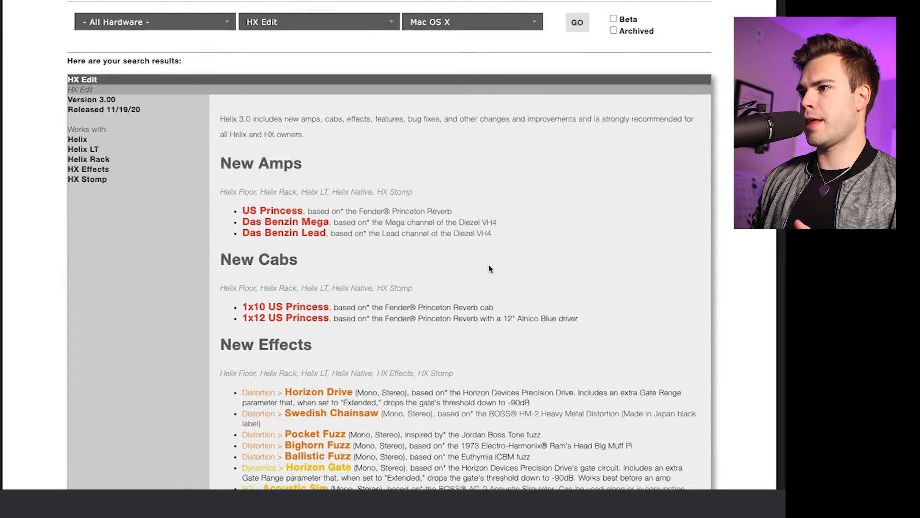
{"action": "scroll", "coordinate": [488, 267], "scroll_direction": "down", "scroll_amount": 2}
{"action": "scroll", "coordinate": [489, 268], "scroll_direction": "down", "scroll_amount": 6}
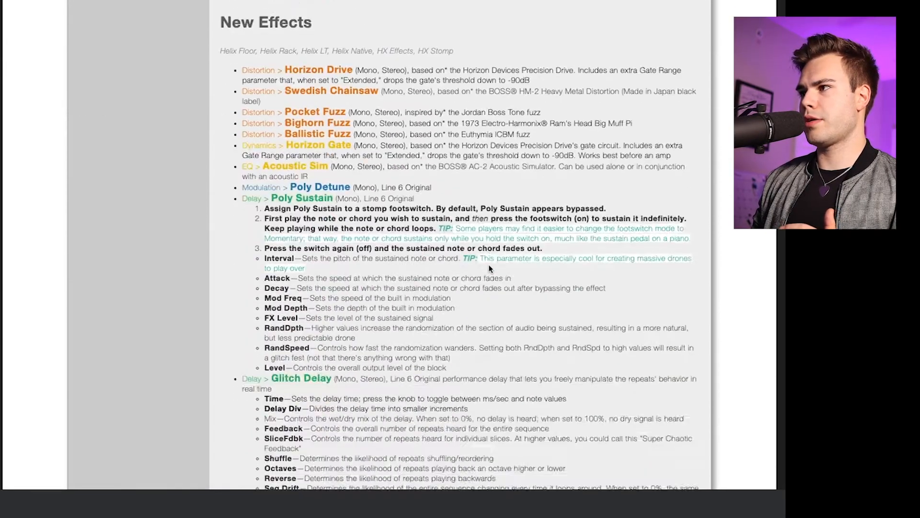
{"action": "scroll", "coordinate": [488, 268], "scroll_direction": "up", "scroll_amount": 10}
{"action": "scroll", "coordinate": [489, 265], "scroll_direction": "down", "scroll_amount": 15}
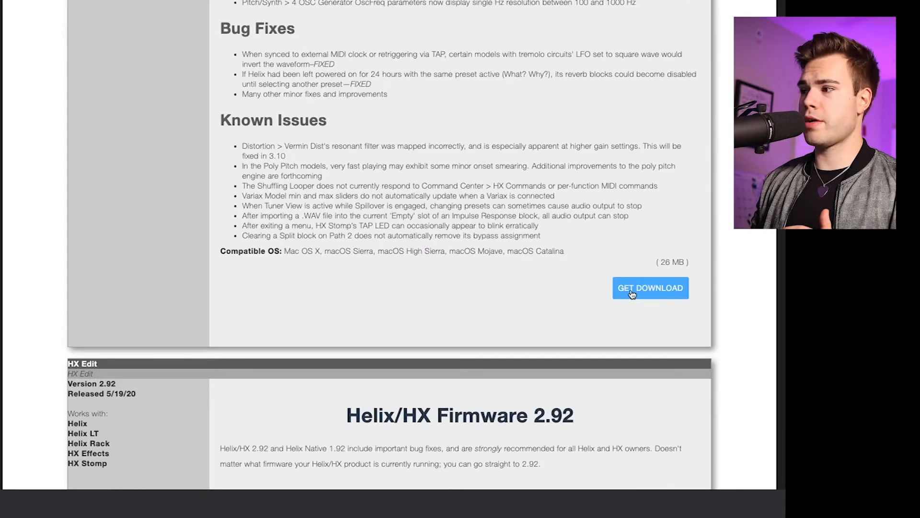
{"action": "scroll", "coordinate": [353, 277], "scroll_direction": "up", "scroll_amount": 5}
{"action": "scroll", "coordinate": [353, 278], "scroll_direction": "up", "scroll_amount": 5}
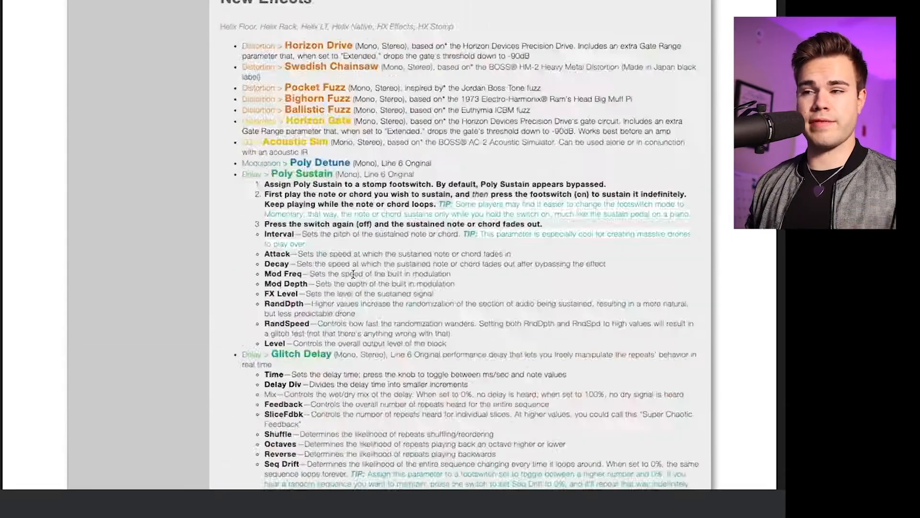
{"action": "scroll", "coordinate": [353, 278], "scroll_direction": "up", "scroll_amount": 6}
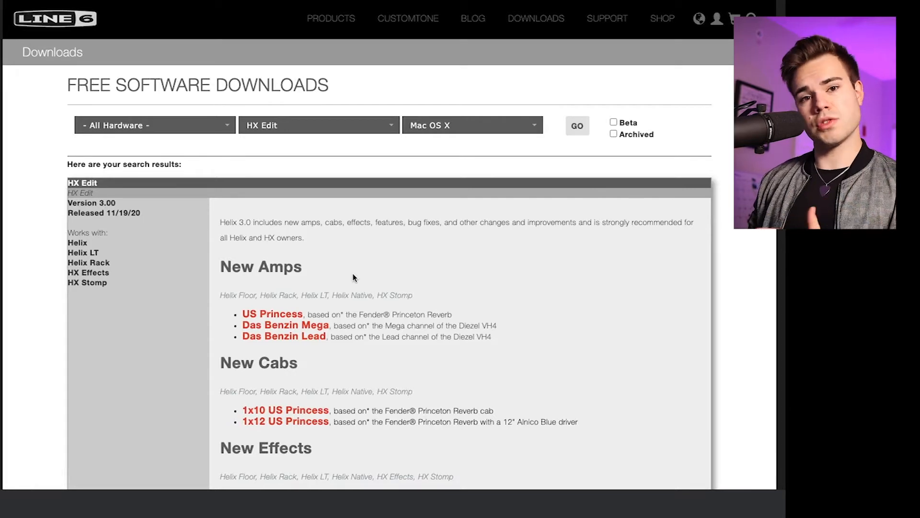
{"action": "scroll", "coordinate": [353, 277], "scroll_direction": "down", "scroll_amount": 2}
{"action": "scroll", "coordinate": [353, 278], "scroll_direction": "up", "scroll_amount": 2}
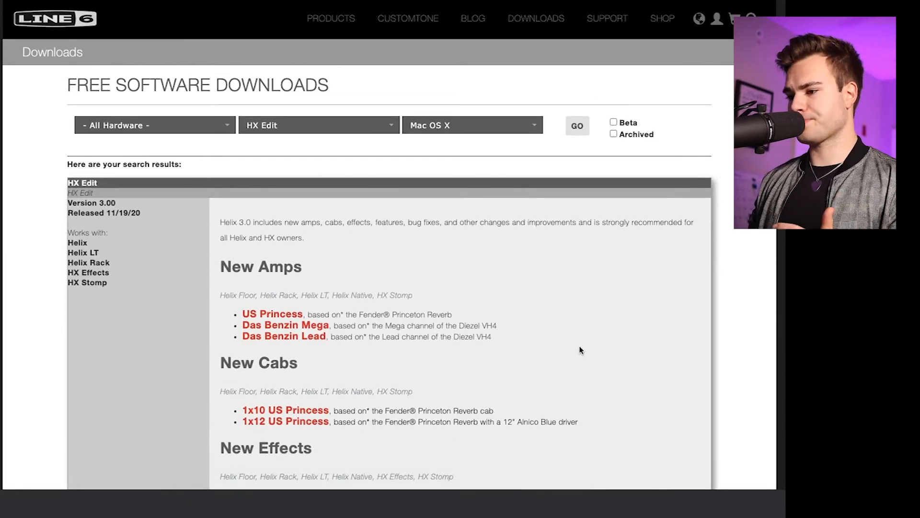
{"action": "key", "text": "super+space"}
{"action": "type", "text": "hx"}
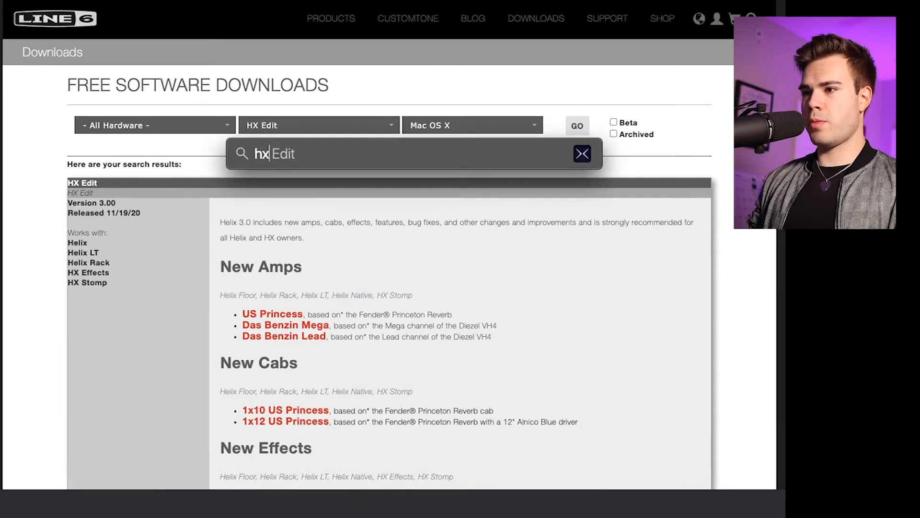
- Launch HX Edit from Spotlight after typing 'hx'
{"action": "key", "text": "Return"}
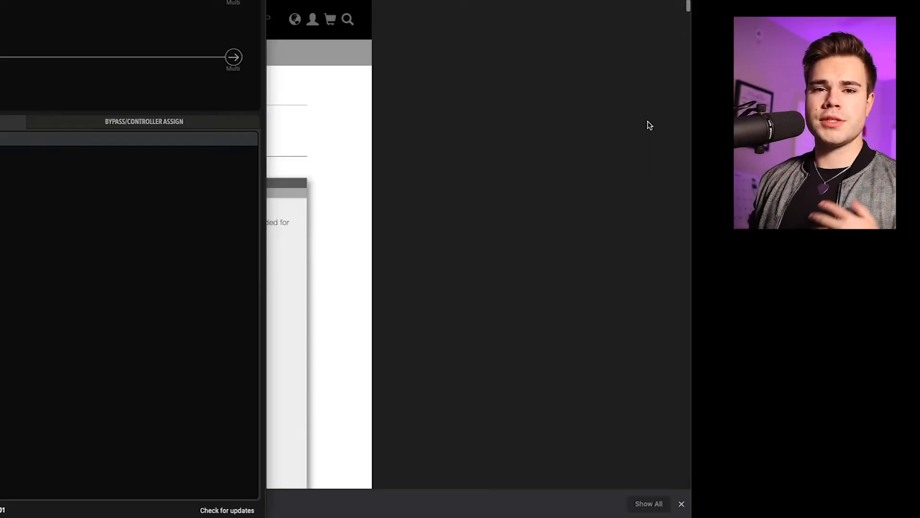
- Unzip the Helix patch on the Desktop and Quick Look the MayerofToneville.hlx file
{"action": "key", "text": "F11"}
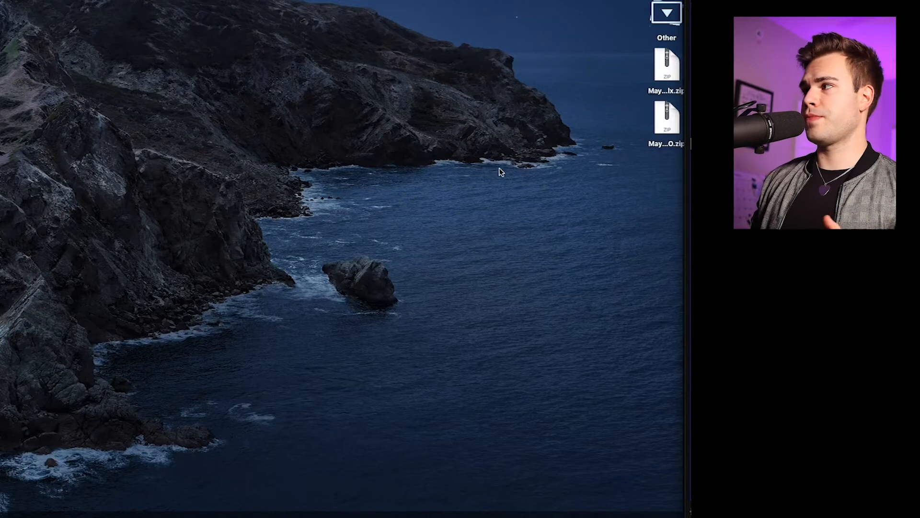
{"action": "left_click", "coordinate": [673, 118]}
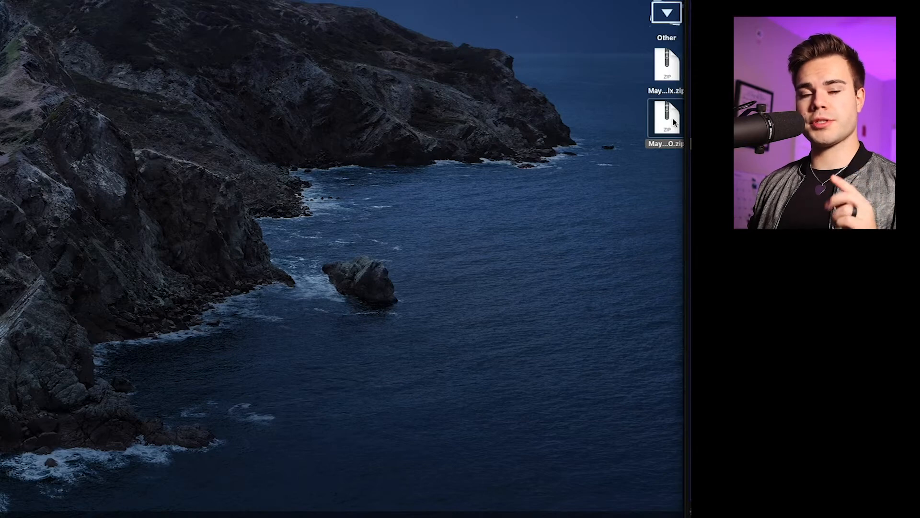
{"action": "left_click", "coordinate": [669, 68]}
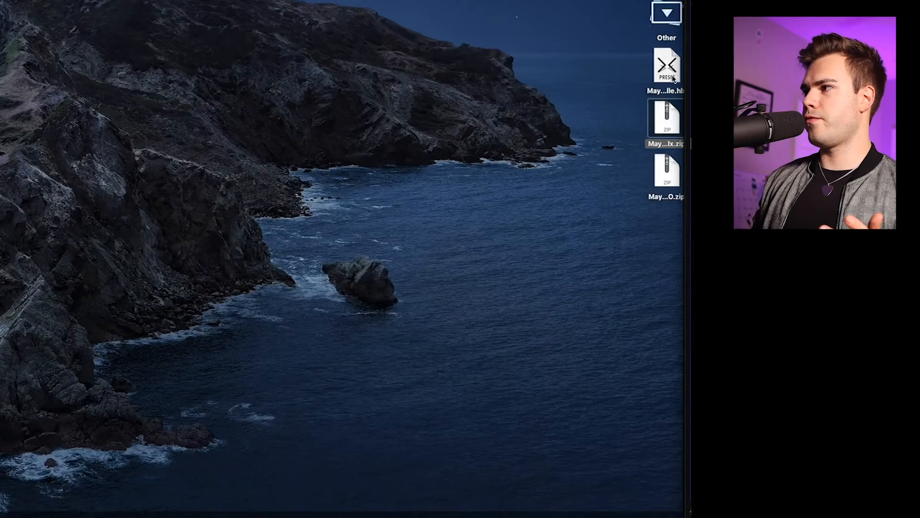
{"action": "left_click", "coordinate": [674, 77]}
{"action": "key", "text": "space"}
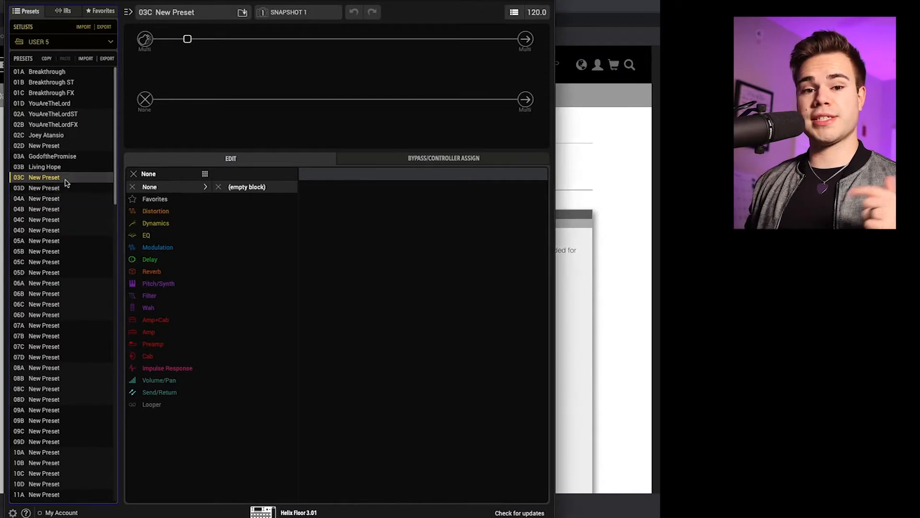
- Import MayerofToneville.hlx from the Desktop, overwriting the empty preset 03C
{"action": "left_click", "coordinate": [85, 59]}
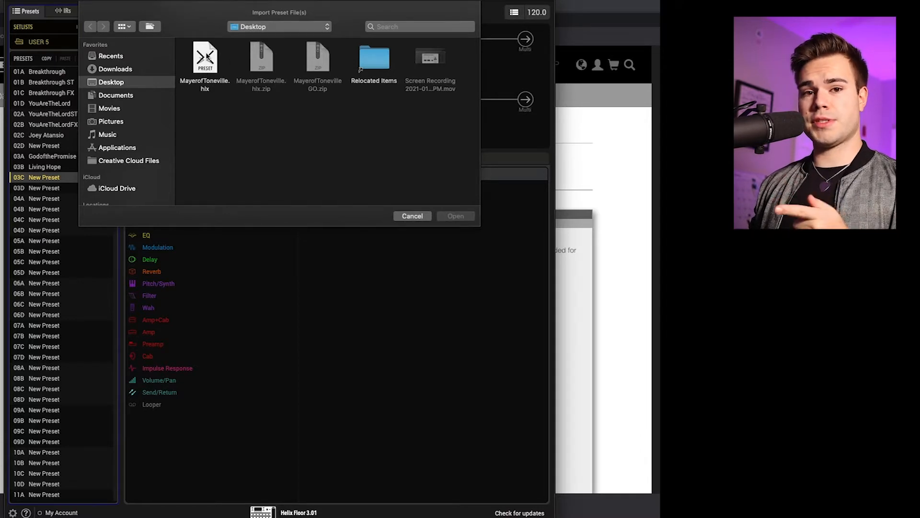
{"action": "left_click", "coordinate": [207, 62]}
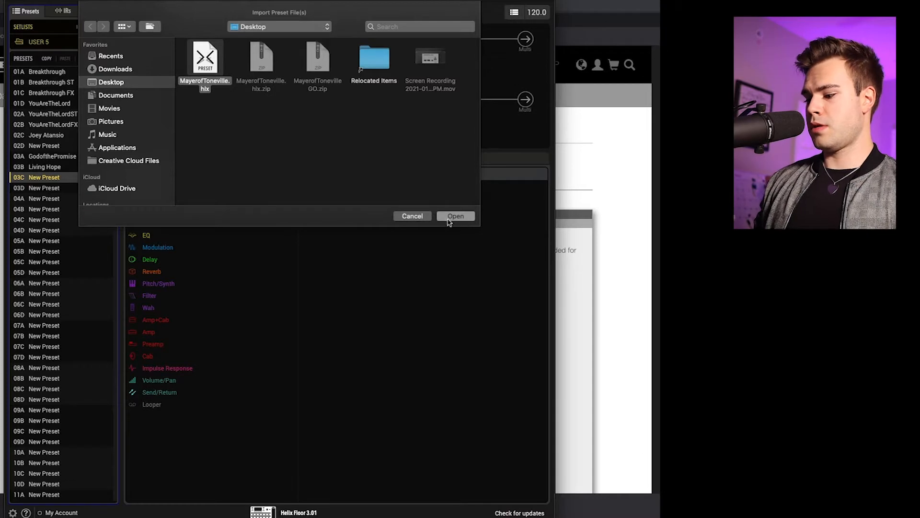
{"action": "left_click", "coordinate": [456, 216]}
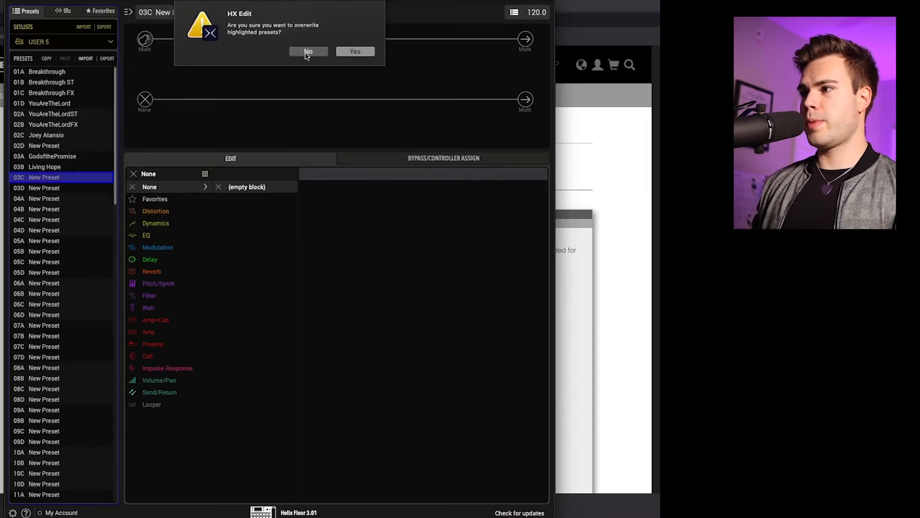
{"action": "left_click", "coordinate": [355, 51]}
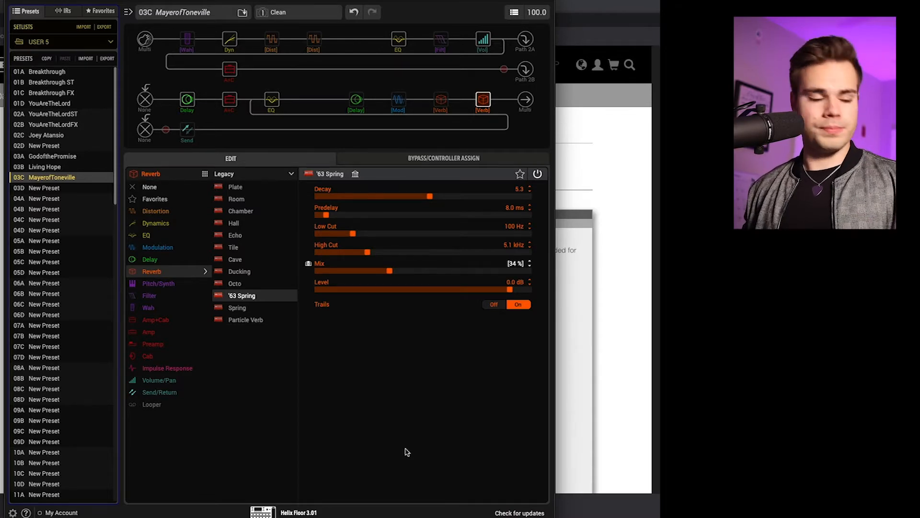
- Bring the Chrome window back to the front after reviewing the imported preset
{"action": "left_click", "coordinate": [585, 410]}
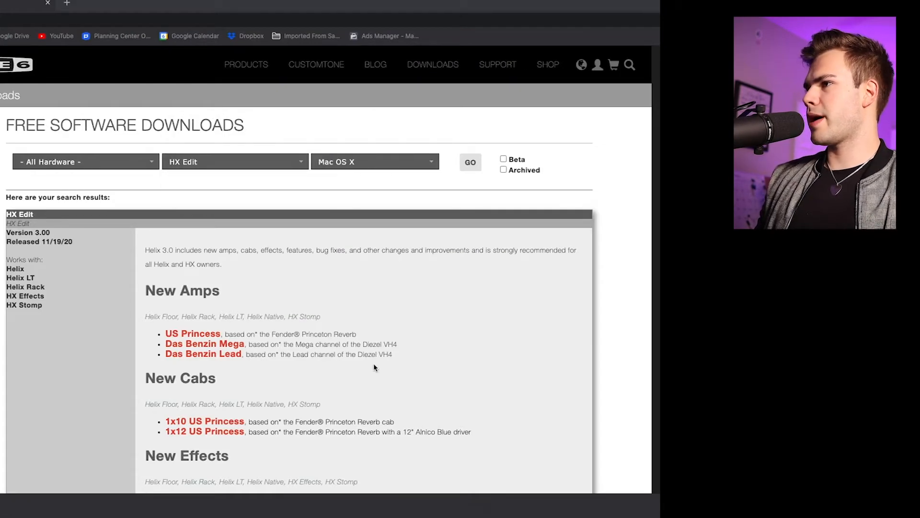
- Show the unzipped MayerofTonevilleGO folder in Finder with its two .pgp preset files
{"action": "left_click", "coordinate": [126, 505]}
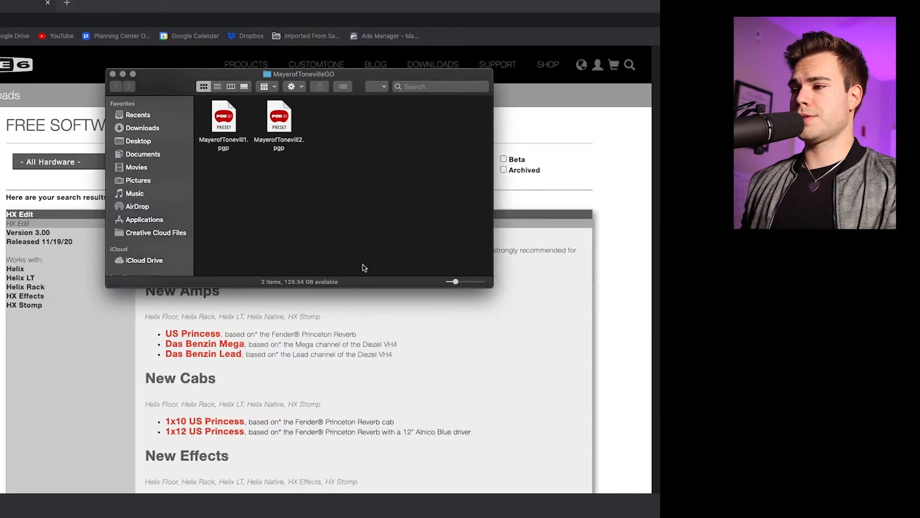
{"action": "scroll", "coordinate": [331, 302], "scroll_direction": "down", "scroll_amount": 1}
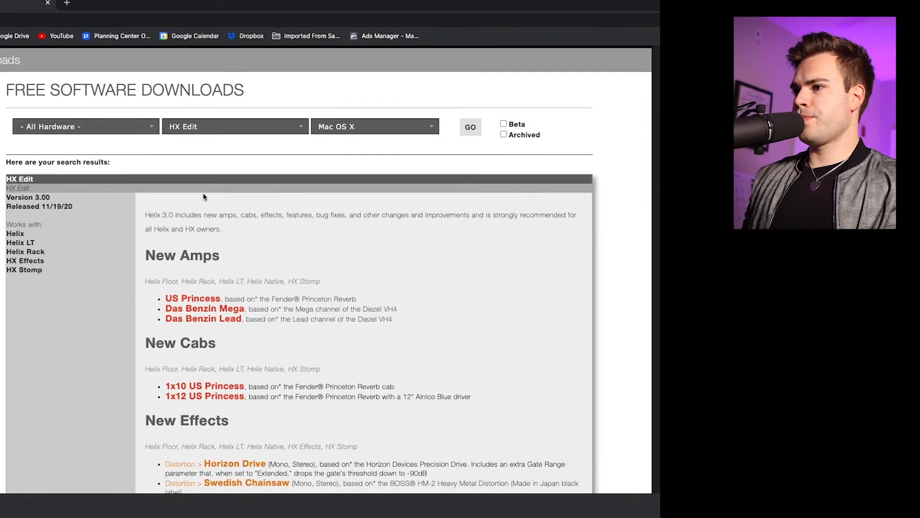
{"action": "scroll", "coordinate": [203, 197], "scroll_direction": "down", "scroll_amount": 2}
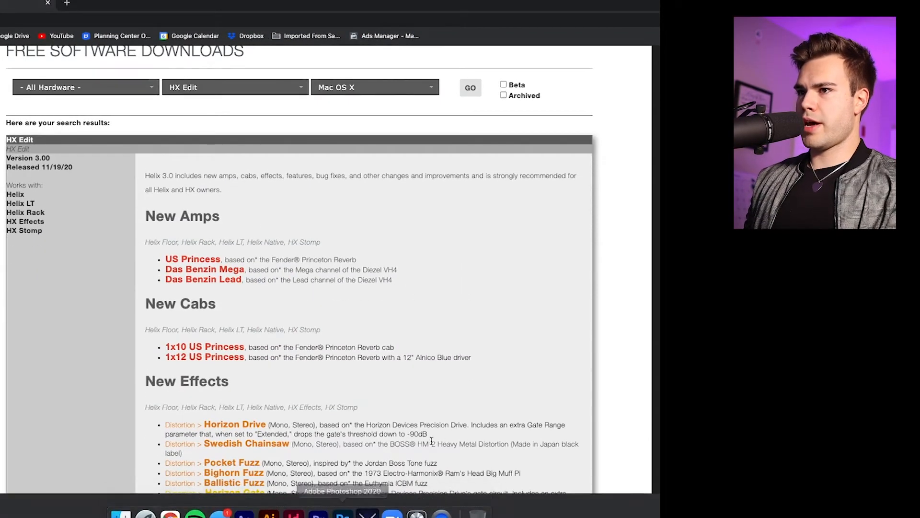
- Launch POD Go Edit via Spotlight and begin an Import into empty preset slot 07C
{"action": "key", "text": "super+space"}
{"action": "type", "text": "pod"}
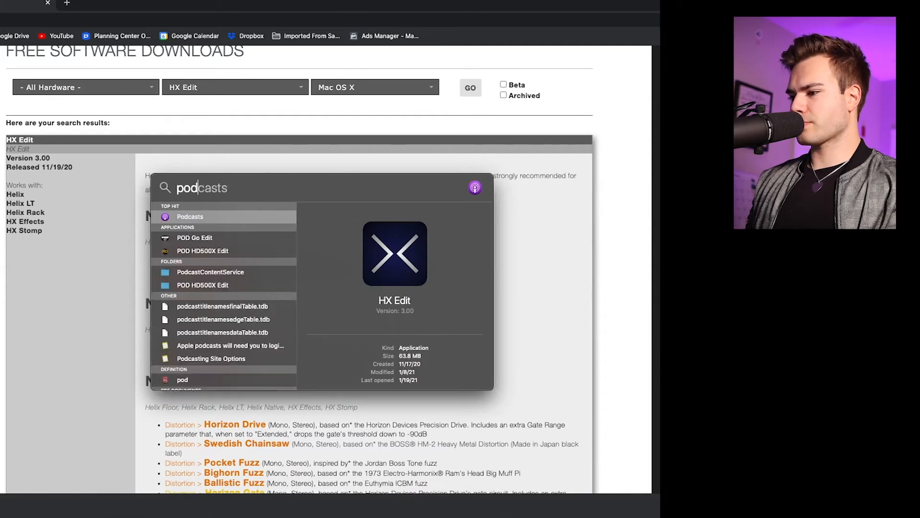
{"action": "type", "text": " go"}
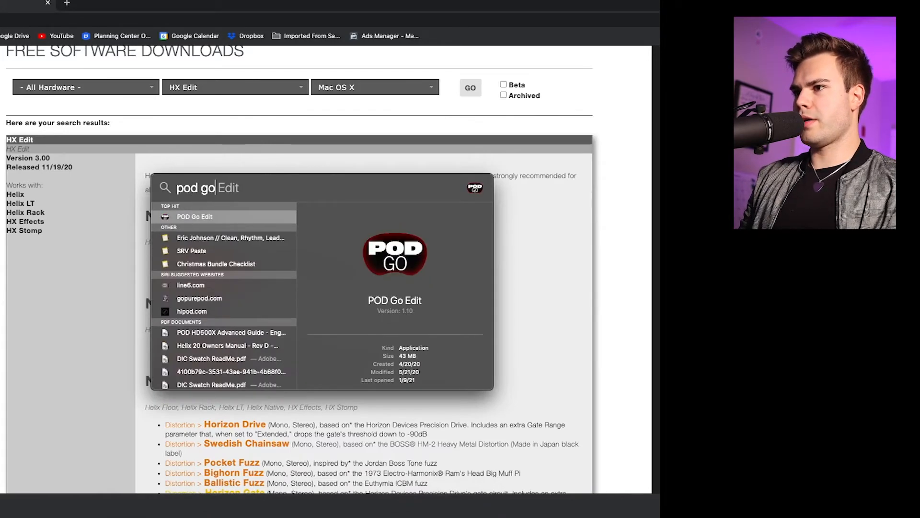
{"action": "key", "text": "Return"}
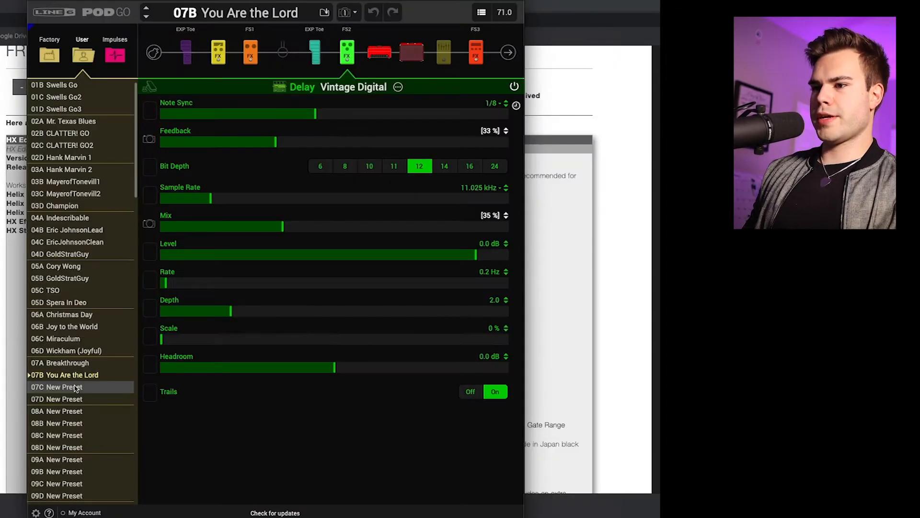
{"action": "left_click", "coordinate": [57, 387]}
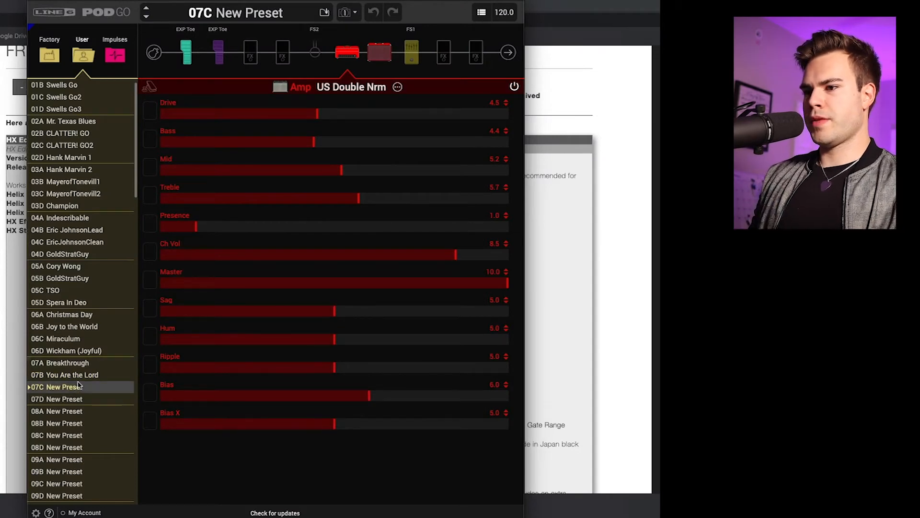
{"action": "right_click", "coordinate": [82, 391]}
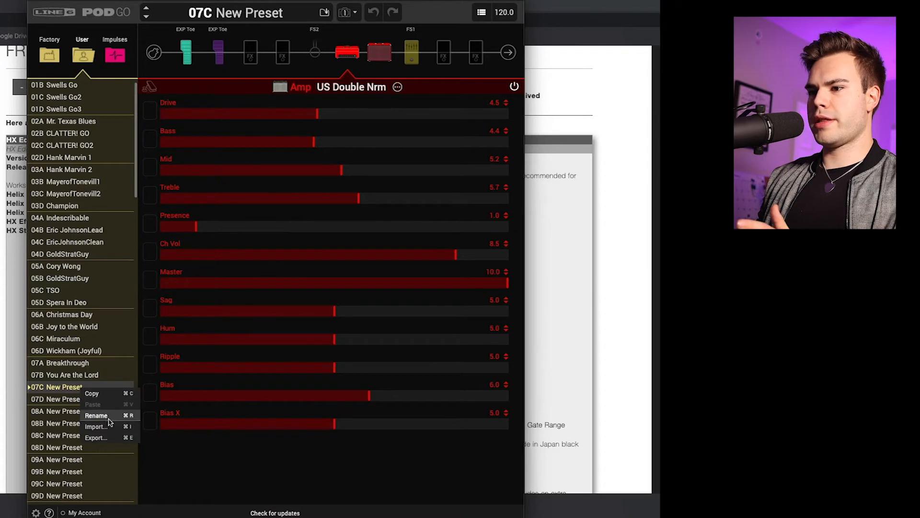
{"action": "left_click", "coordinate": [95, 426]}
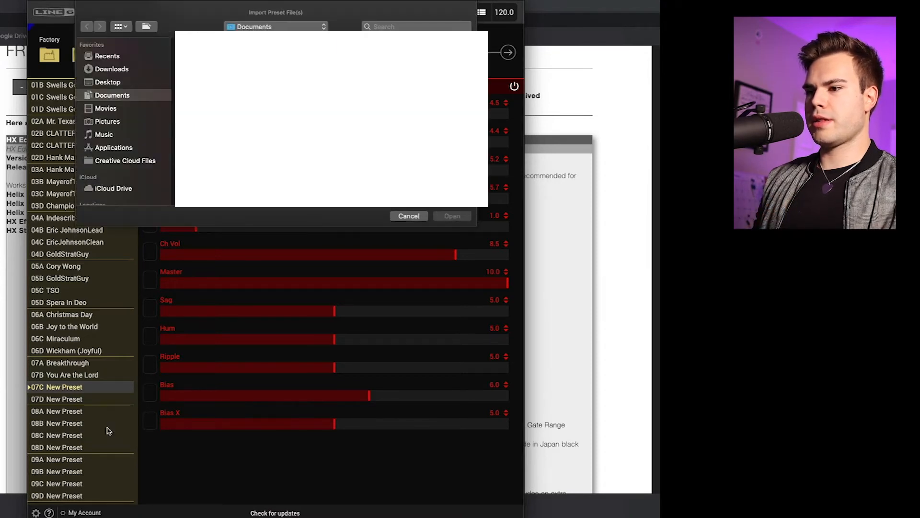
- From Desktop's MayerofTonevilleGO folder, select both MayerofTonevill .pgp files and import them
{"action": "left_click", "coordinate": [134, 69]}
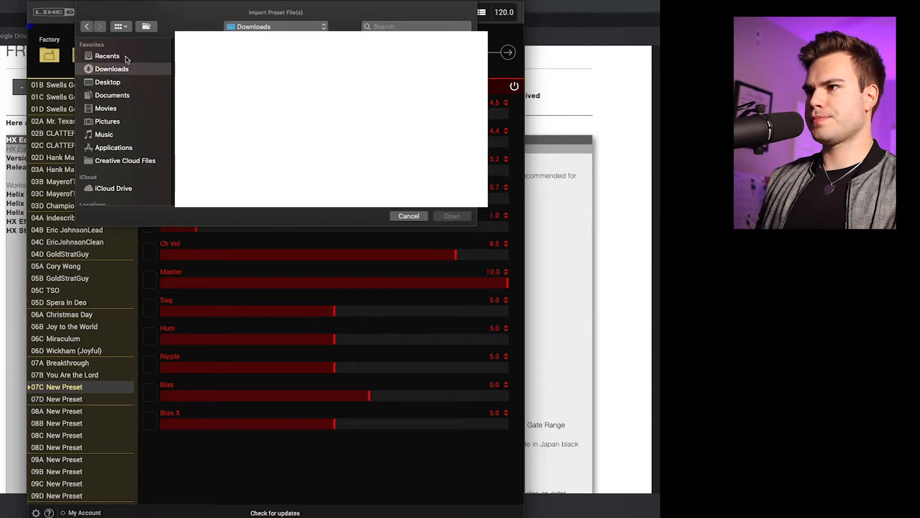
{"action": "left_click", "coordinate": [107, 57]}
{"action": "left_click", "coordinate": [108, 81]}
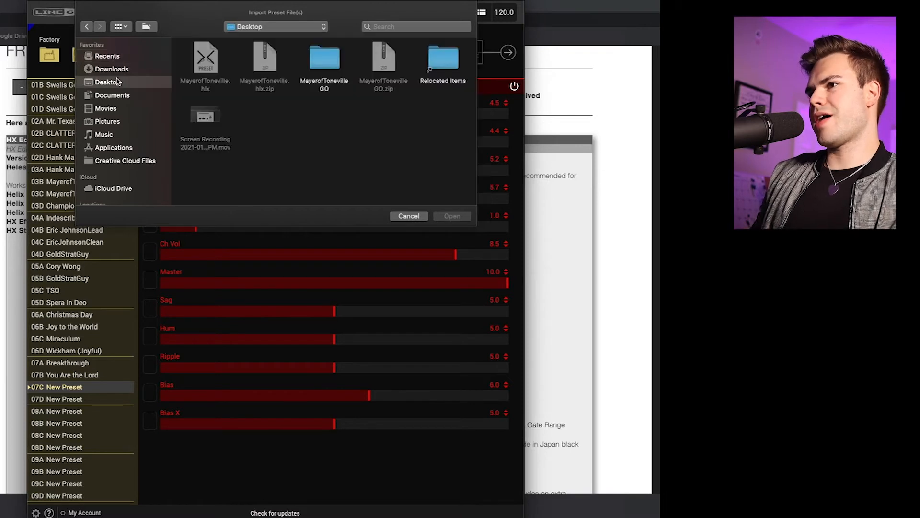
{"action": "double_click", "coordinate": [334, 65]}
{"action": "left_click_drag", "start_coordinate": [346, 101], "coordinate": [203, 62]}
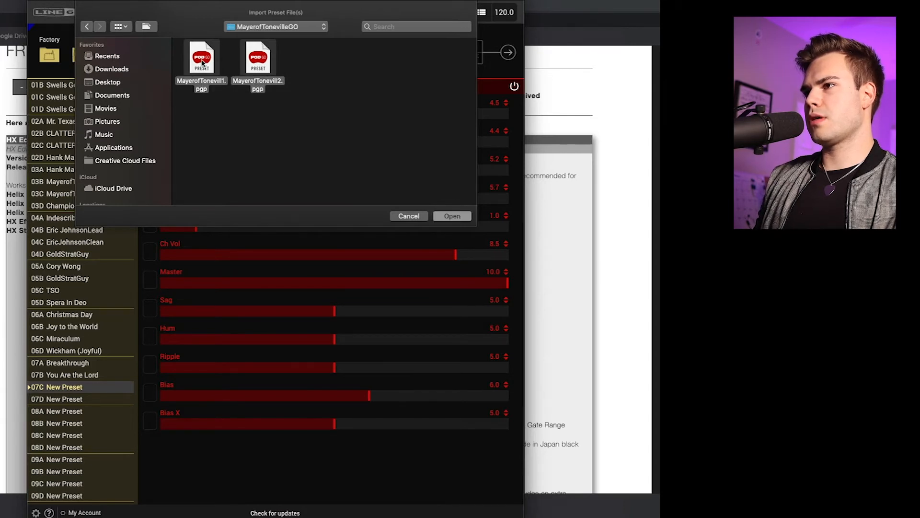
{"action": "double_click", "coordinate": [202, 61]}
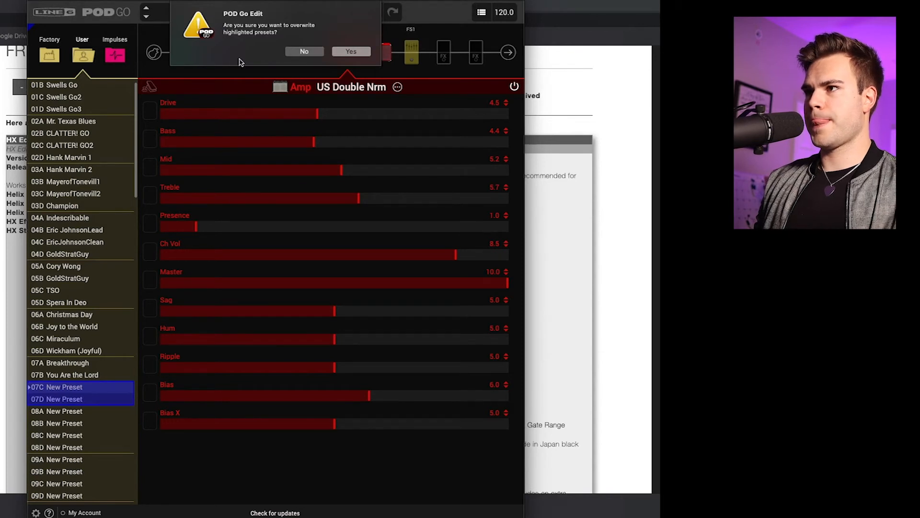
- Confirm overwriting, then load MayerofTonevill2 in 07D and MayerofTonevill1 in 07C to check them
{"action": "left_click", "coordinate": [351, 50]}
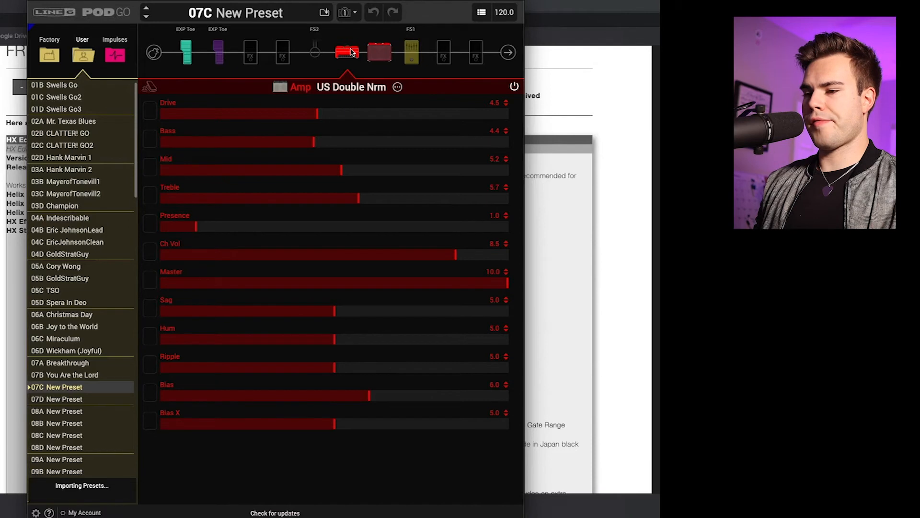
{"action": "left_click", "coordinate": [101, 399]}
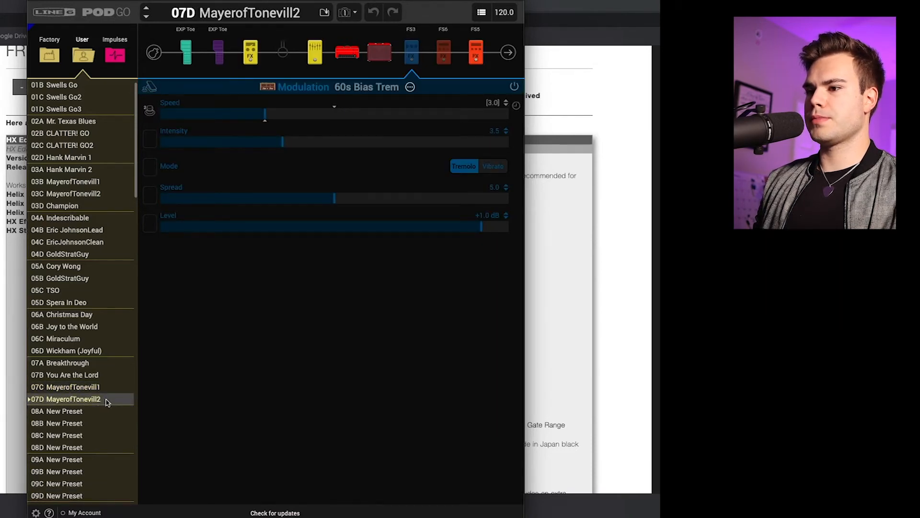
{"action": "left_click", "coordinate": [111, 388]}
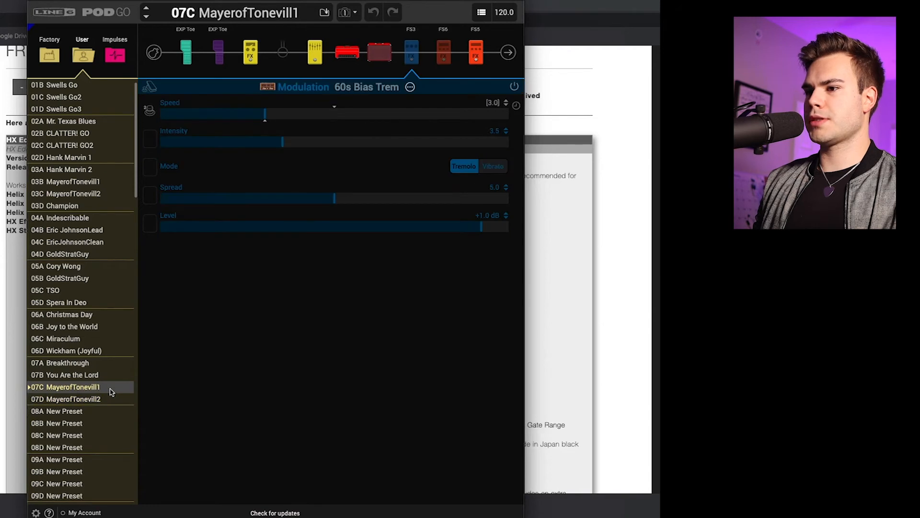